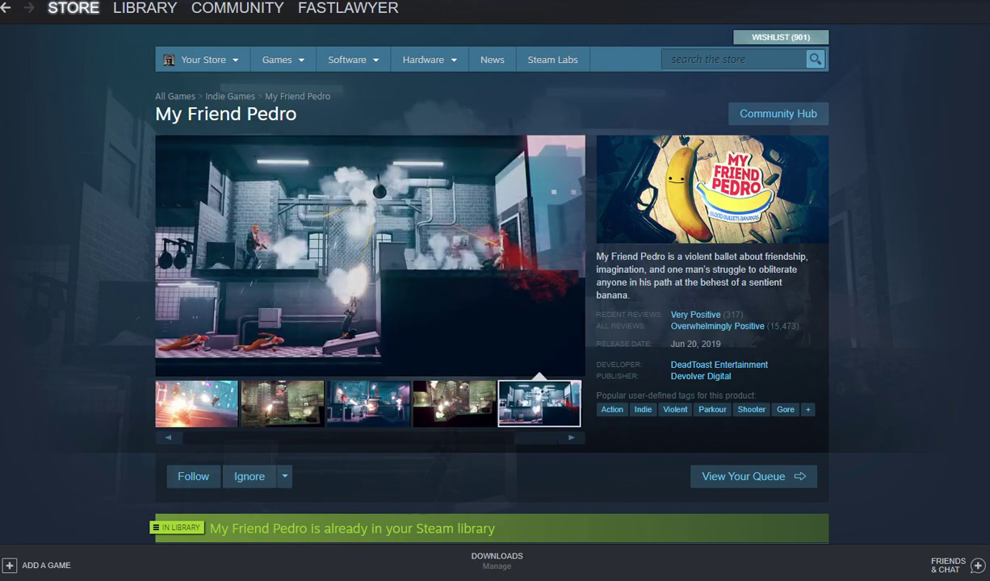
# Look through the My Friend Pedro store page and its gameplay screenshots
pyautogui.moveTo(436, 580)
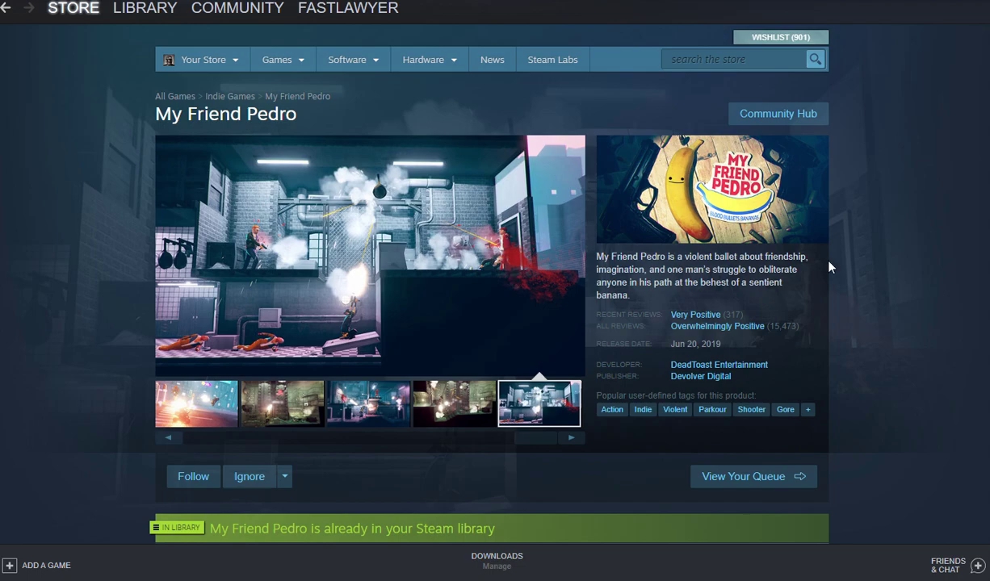
pyautogui.scroll(-2, 525, 421)
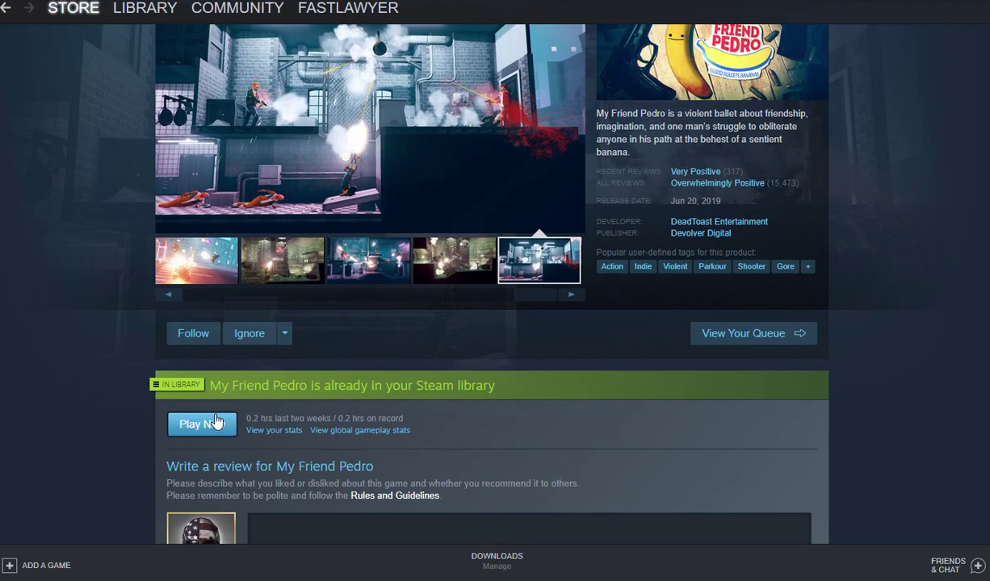
pyautogui.scroll(1, 215, 421)
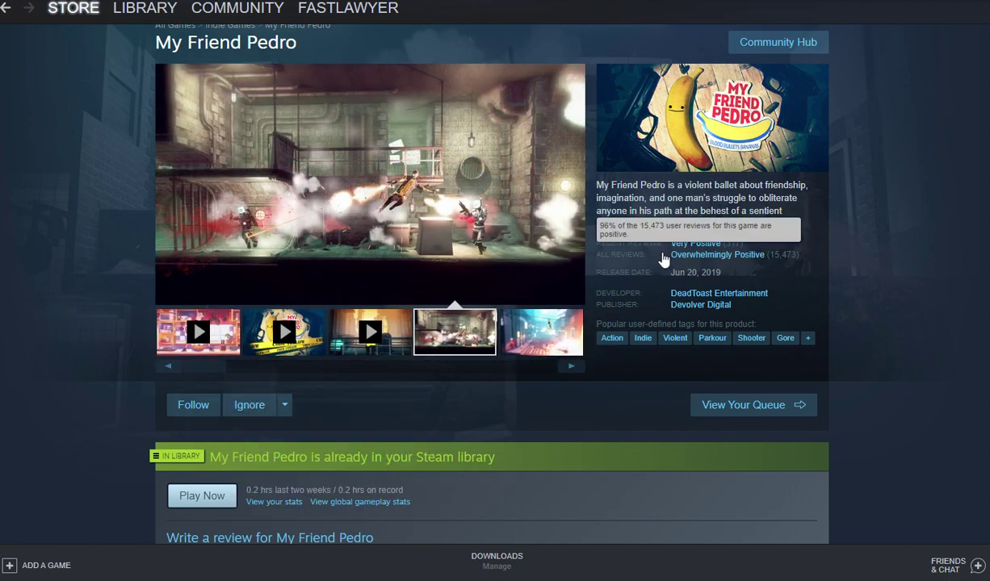
pyautogui.click(556, 336)
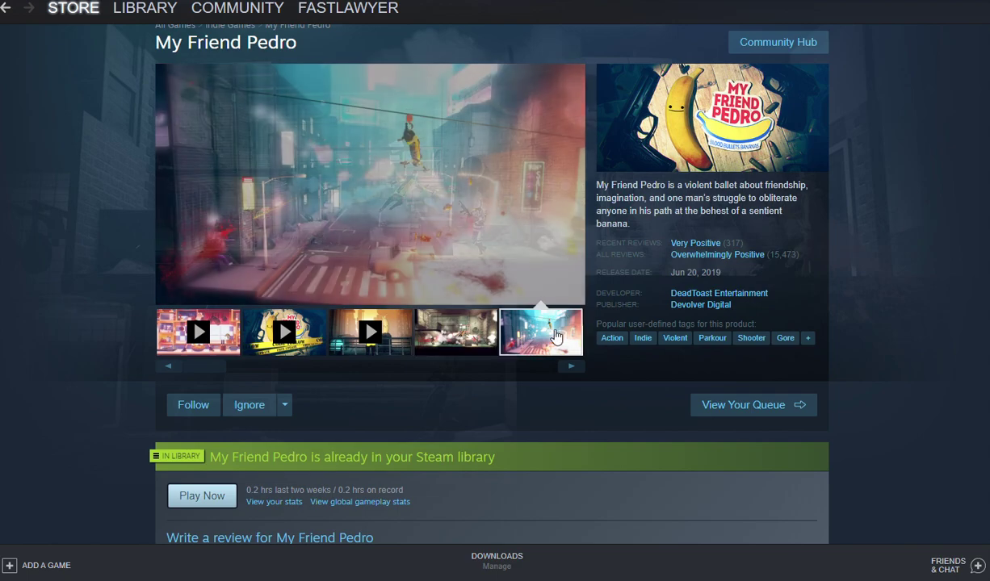
pyautogui.click(485, 343)
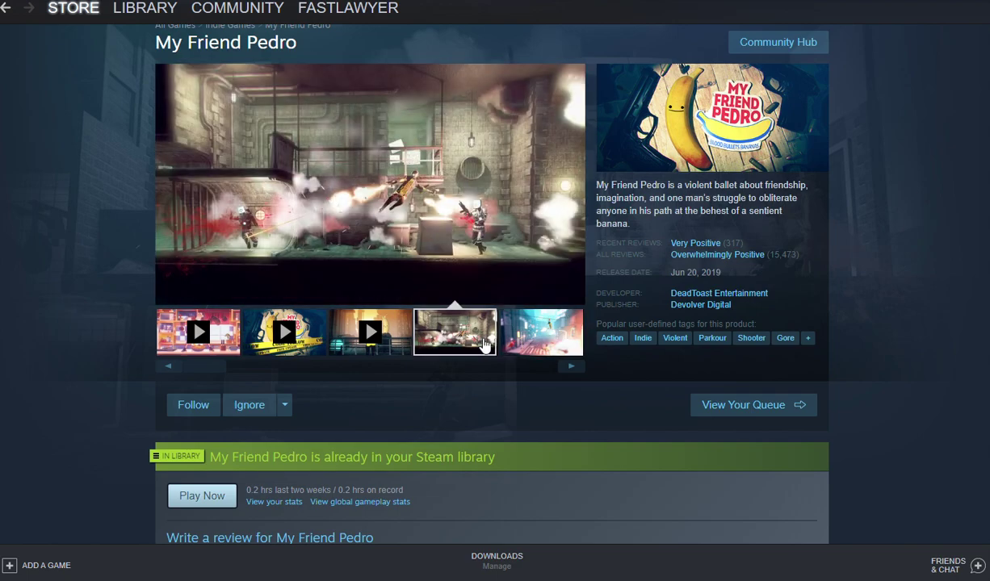
pyautogui.click(541, 335)
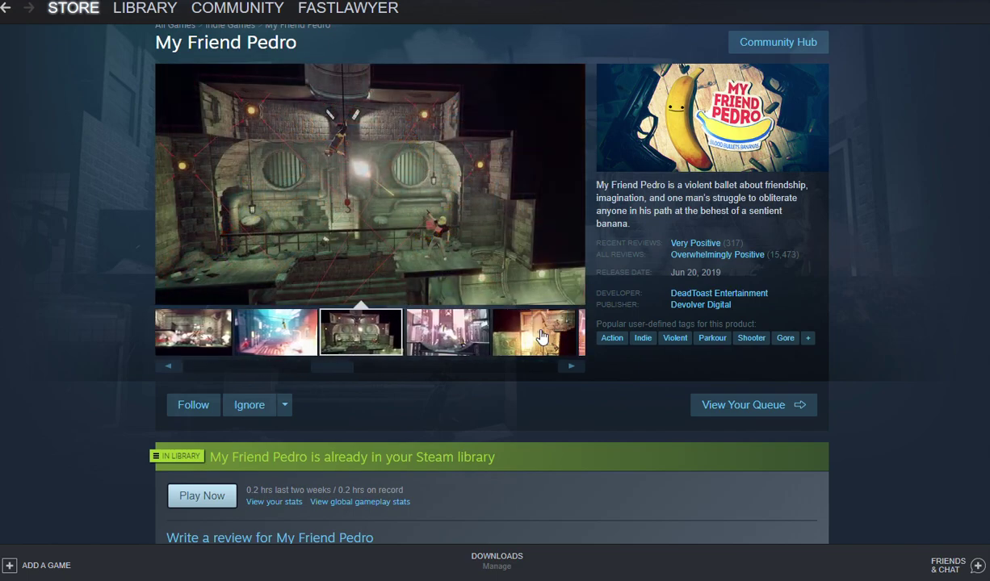
pyautogui.click(526, 340)
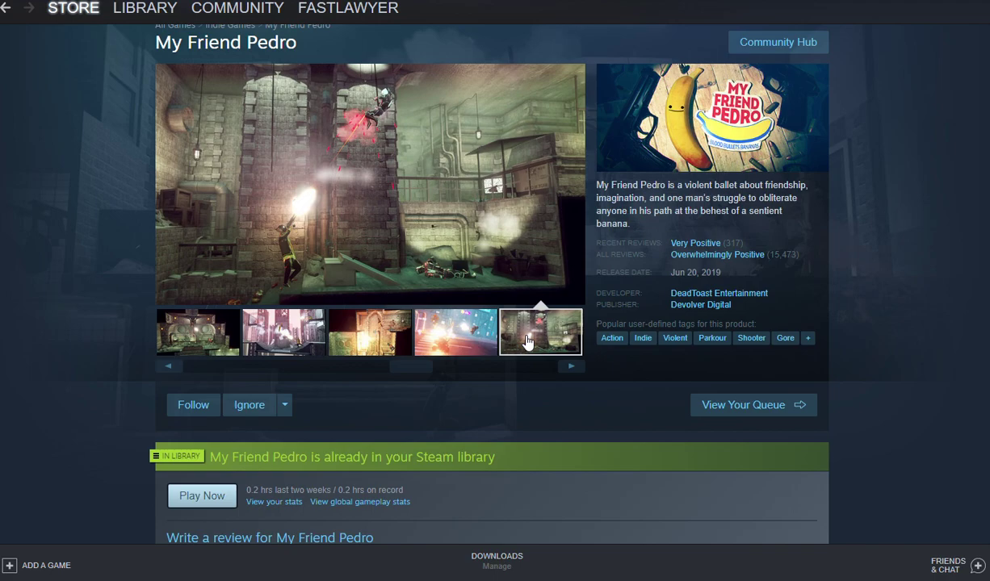
pyautogui.click(464, 346)
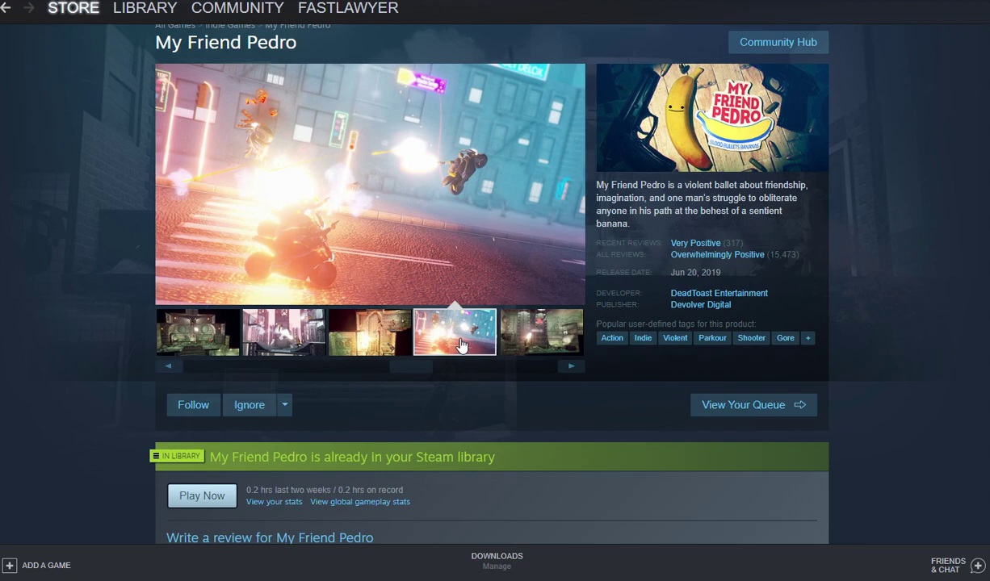
pyautogui.click(460, 345)
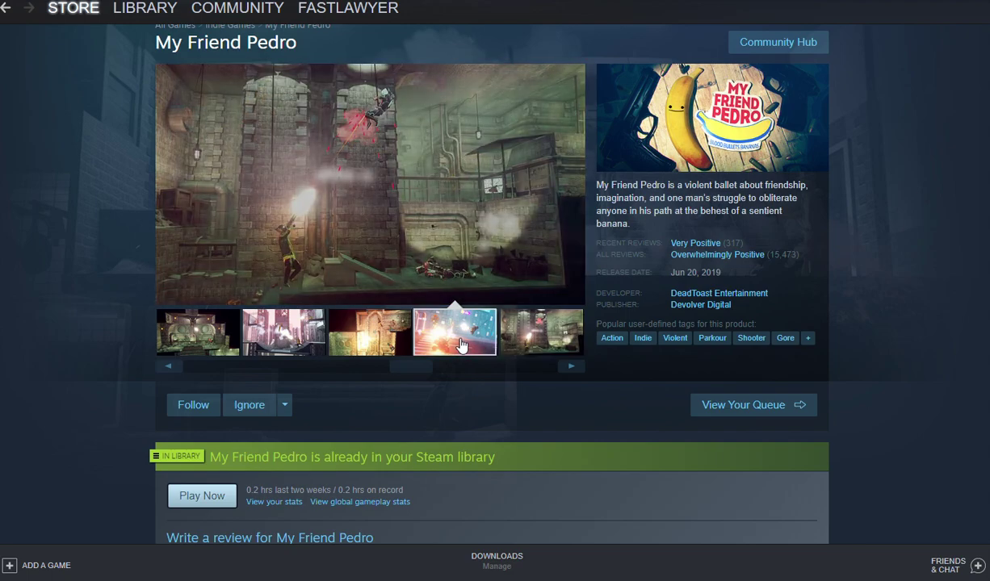
pyautogui.click(370, 345)
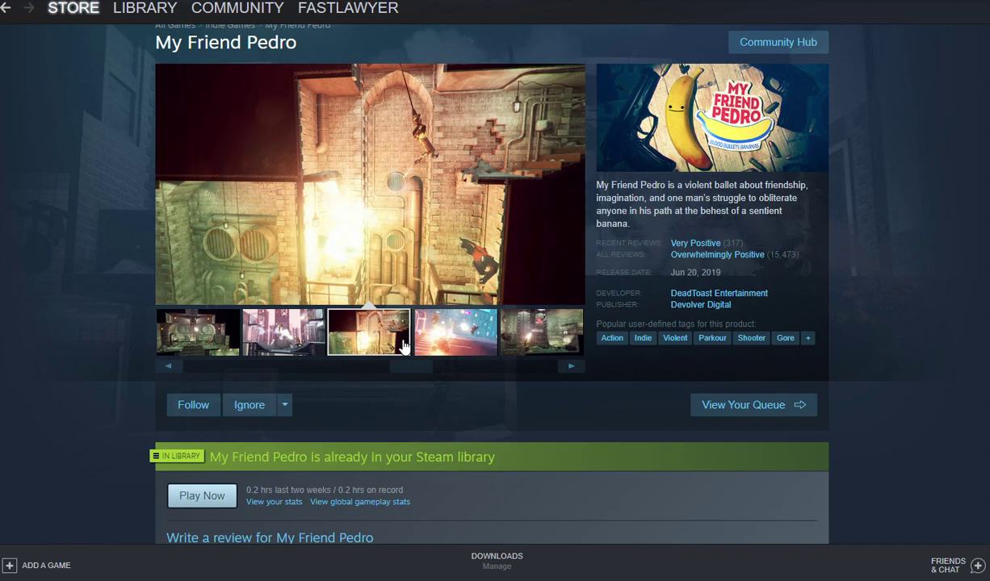
pyautogui.click(436, 338)
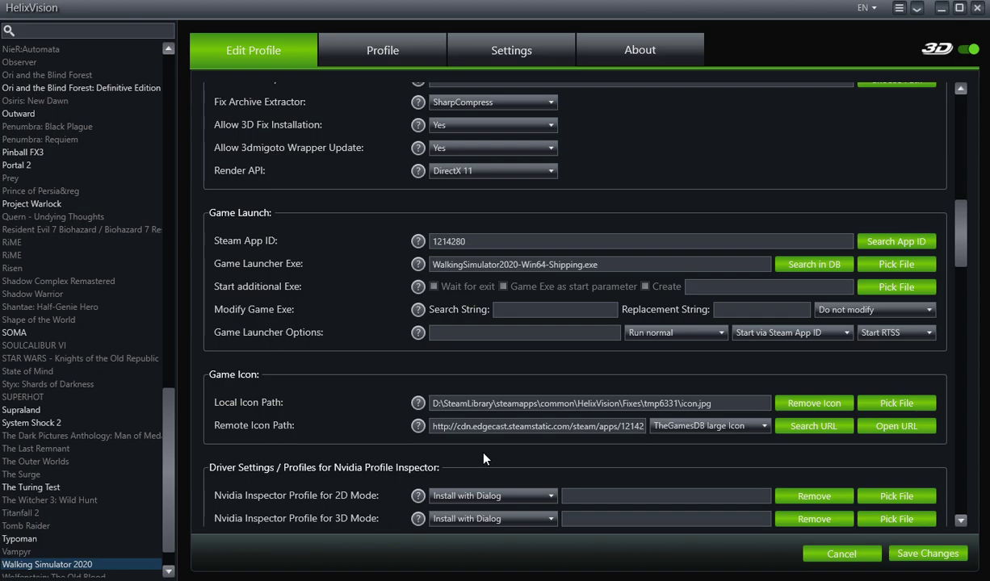
# Switch to HelixVision, leave the Walking Simulator 2020 profile editor and select ABZU in the game list
pyautogui.click(34, 539)
pyautogui.click(42, 565)
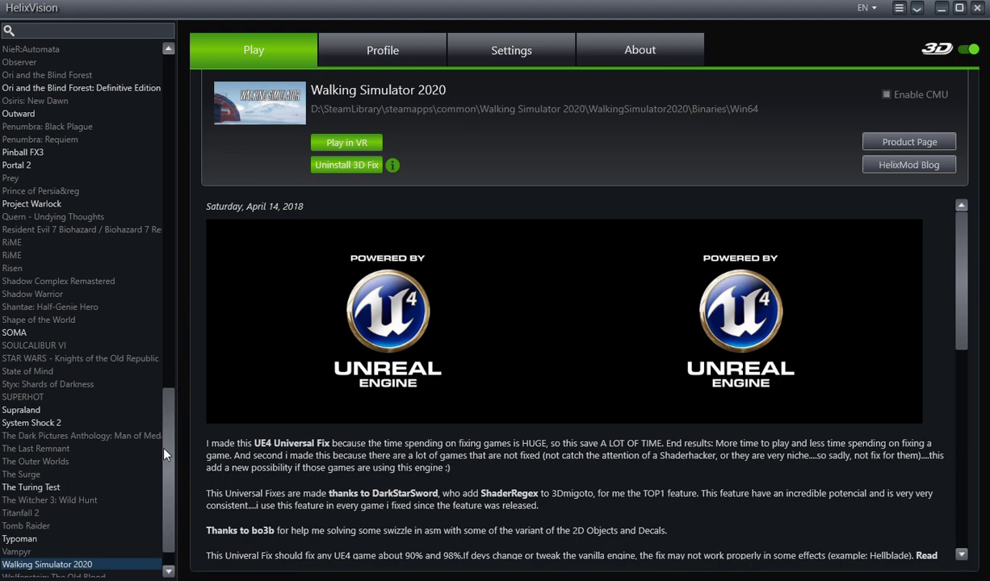
pyautogui.moveTo(164, 452); pyautogui.dragTo(185, 100)
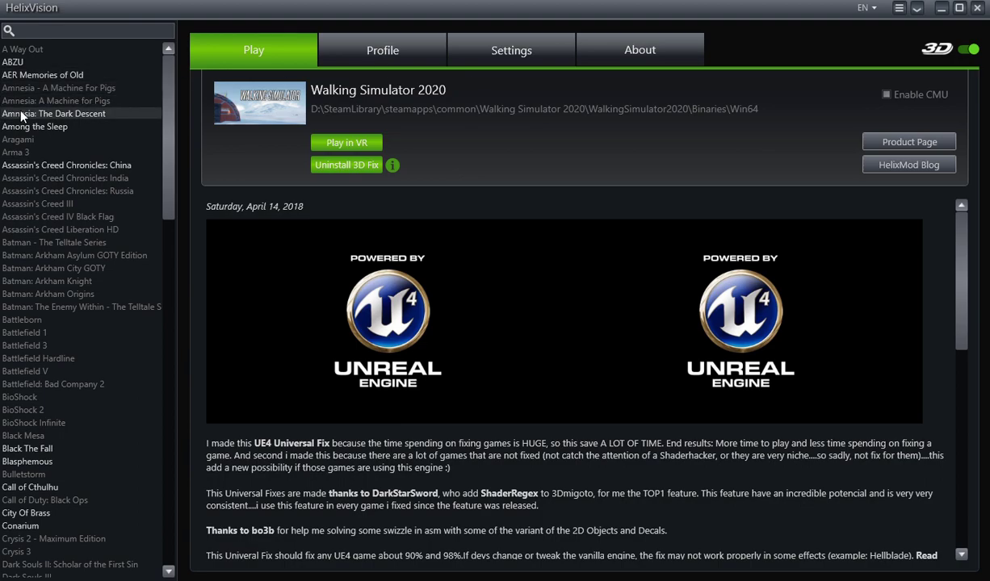
pyautogui.click(76, 73)
pyautogui.click(84, 62)
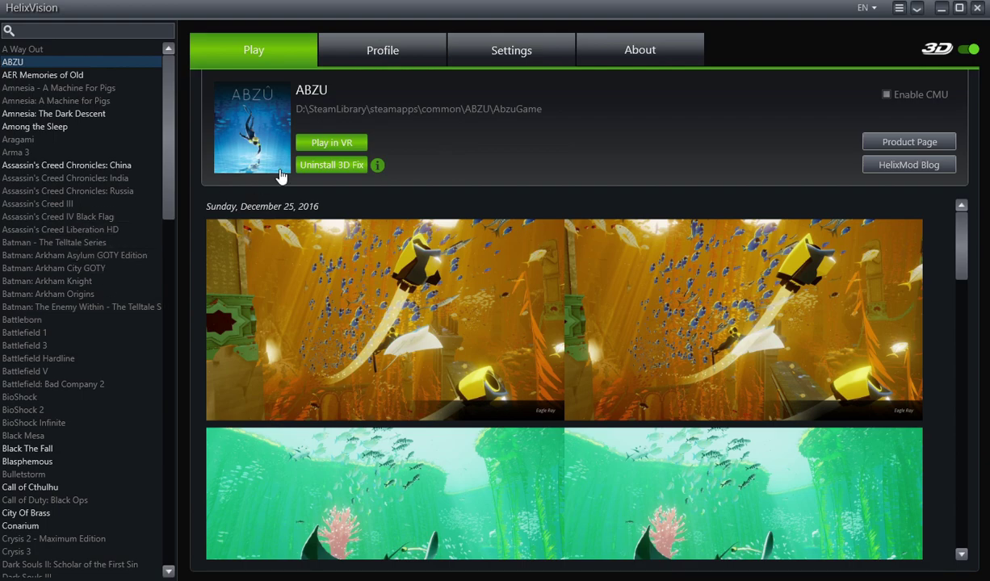
# Open the application settings and review the program usage options and the Nvidia 3D settings
pyautogui.click(505, 62)
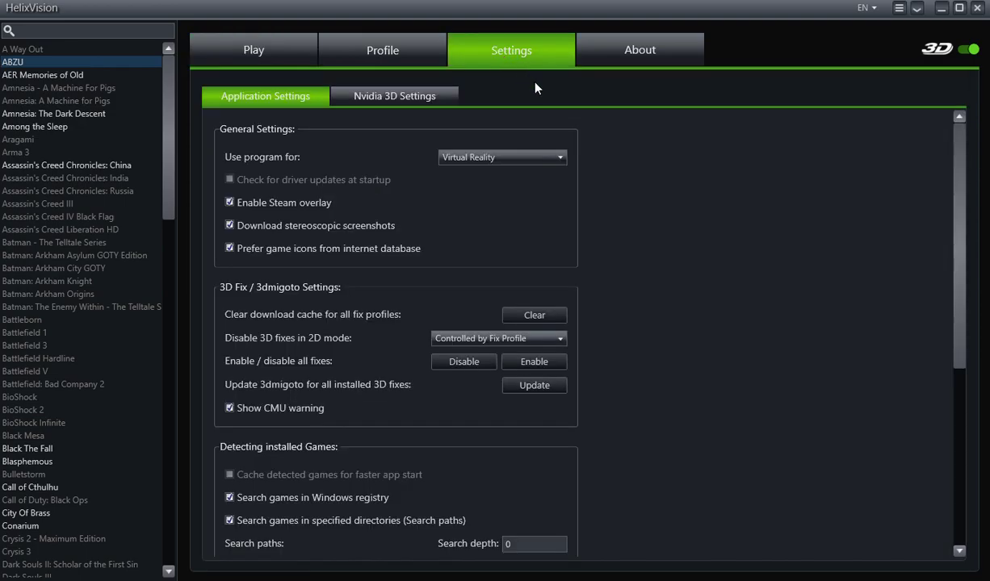
pyautogui.moveTo(515, 165)
pyautogui.click(491, 158)
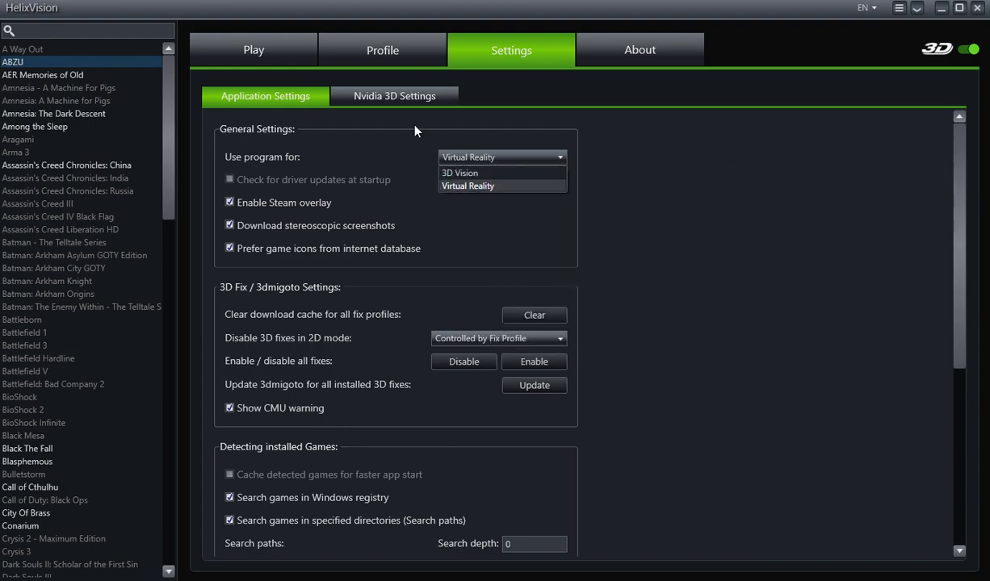
pyautogui.click(389, 119)
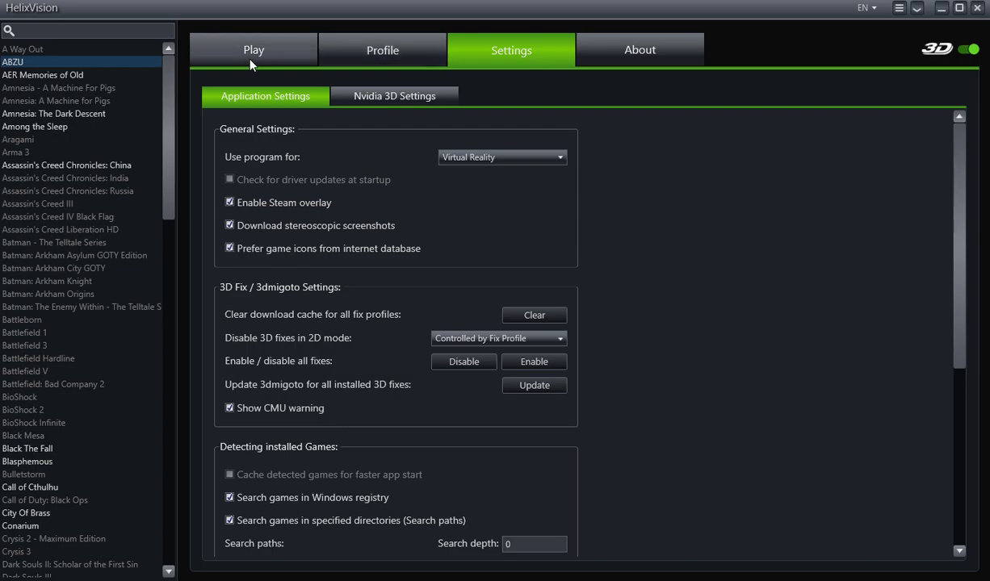
pyautogui.click(250, 61)
pyautogui.click(511, 53)
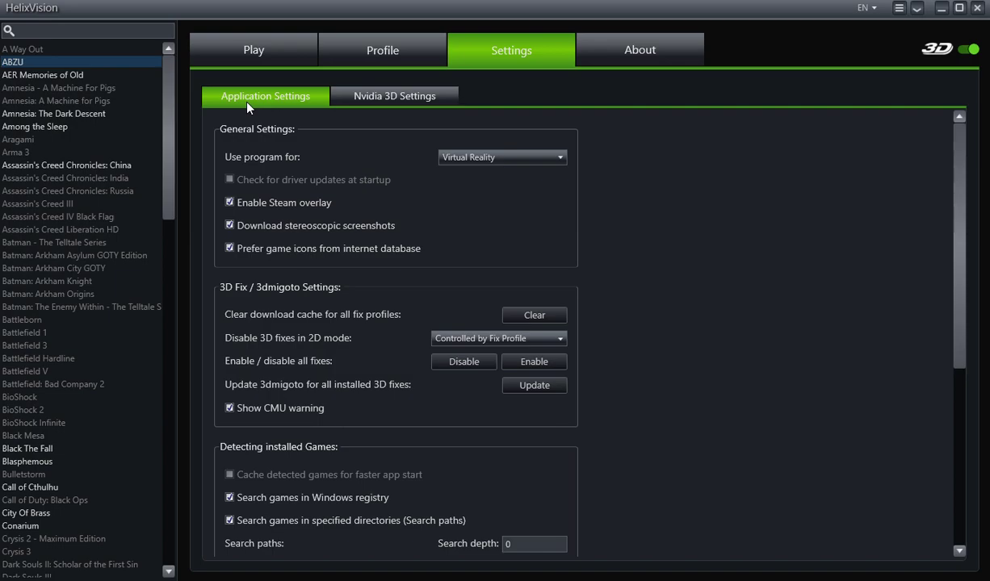
pyautogui.click(391, 95)
pyautogui.click(297, 99)
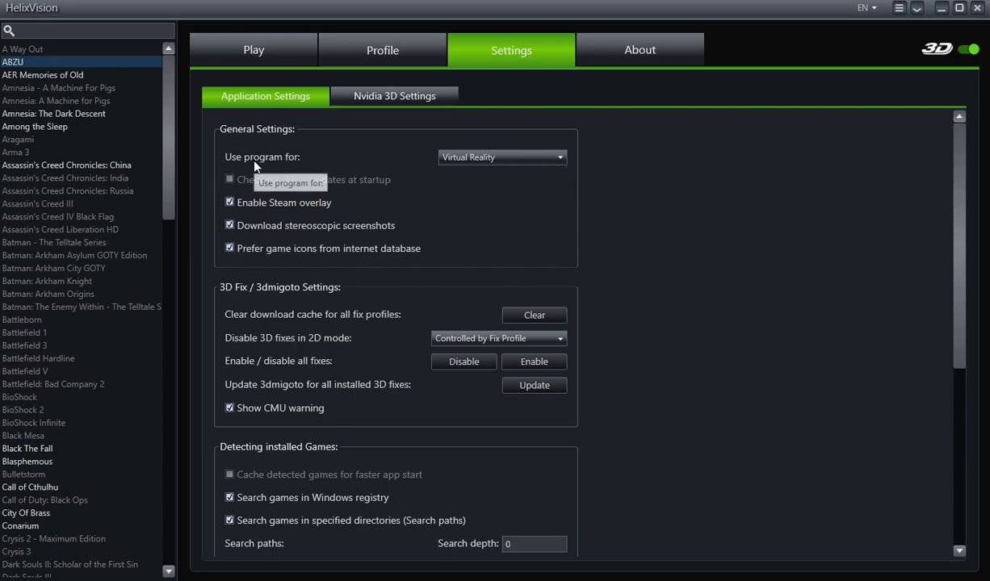
# Set the program's usage mode to 3D Vision and confirm the change
pyautogui.click(511, 157)
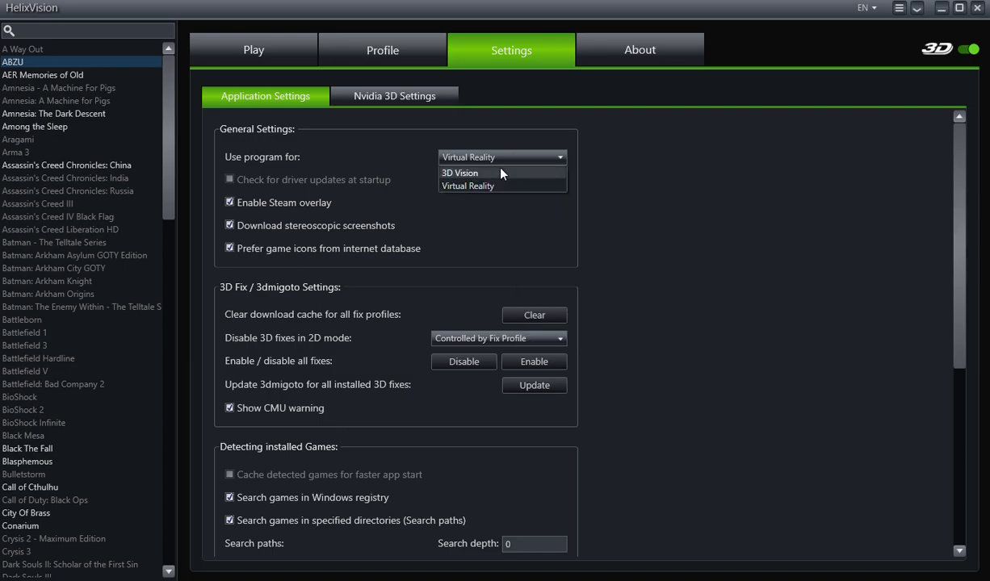
pyautogui.click(501, 173)
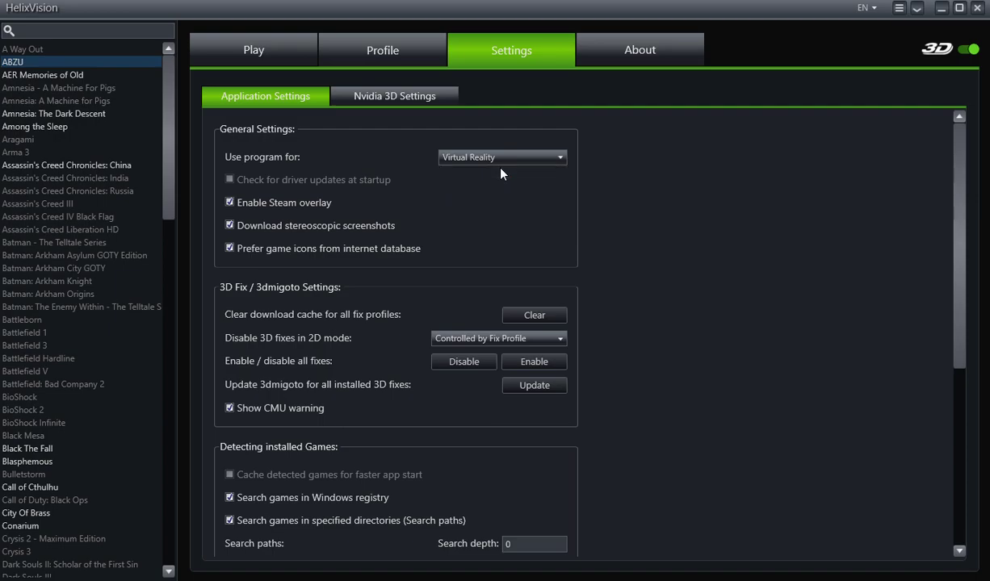
pyautogui.click(655, 372)
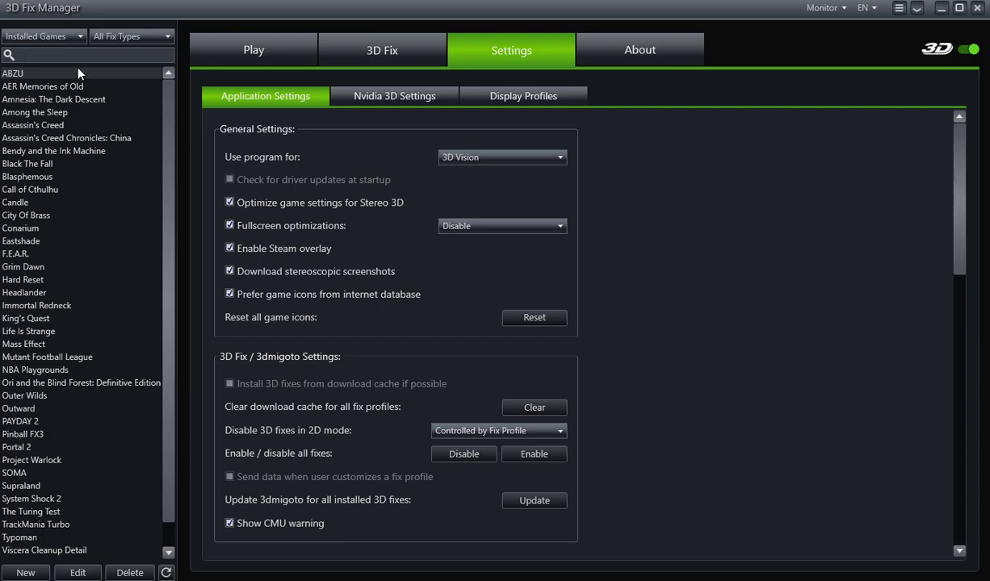
# Filter the game list to all games and browse it for titles starting with M
pyautogui.click(76, 34)
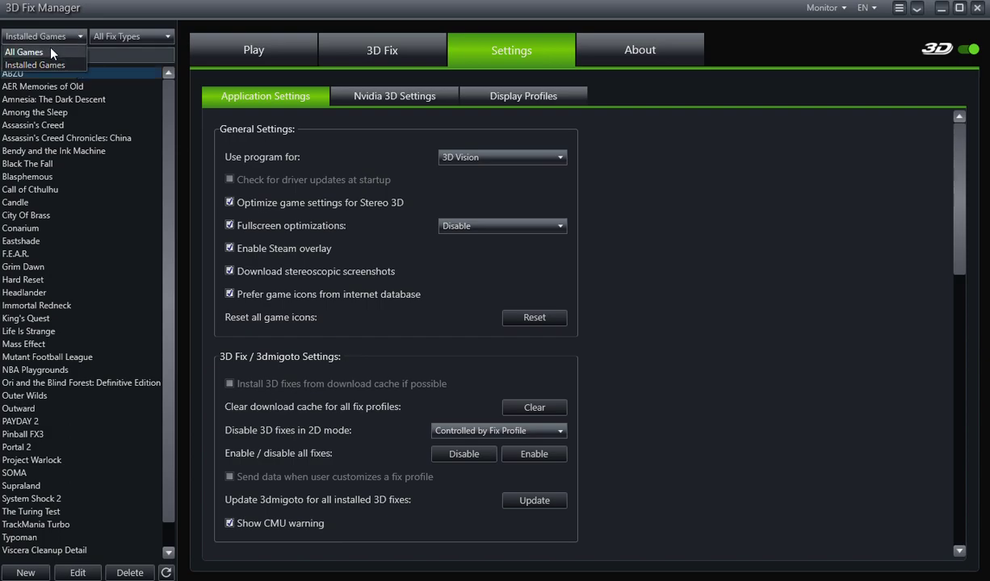
pyautogui.click(47, 47)
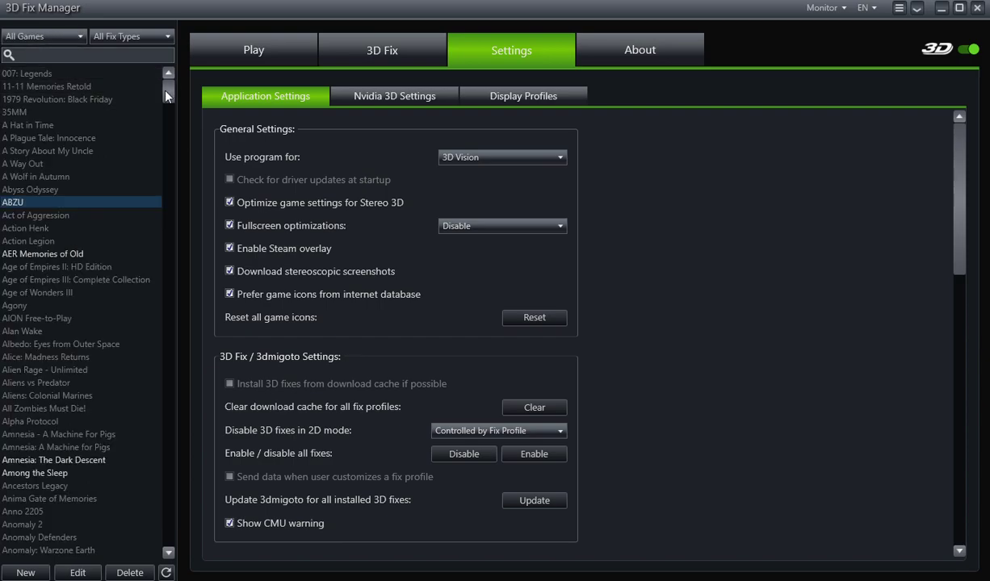
pyautogui.moveTo(166, 92); pyautogui.dragTo(162, 340)
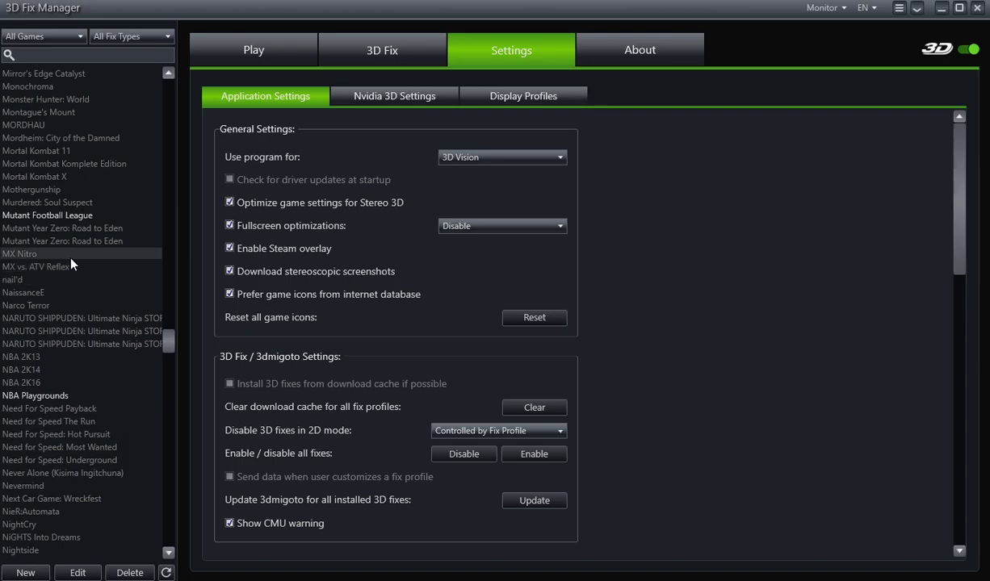
# Start a new fix profile titled "my friend pedro", search the Steam database for it and apply the found data
pyautogui.click(27, 573)
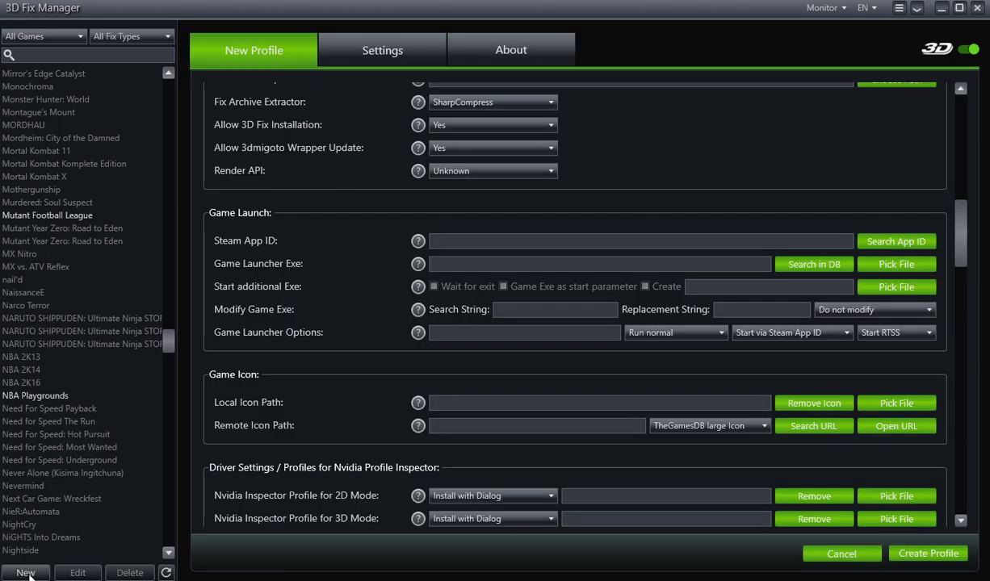
pyautogui.moveTo(966, 238); pyautogui.dragTo(964, 97)
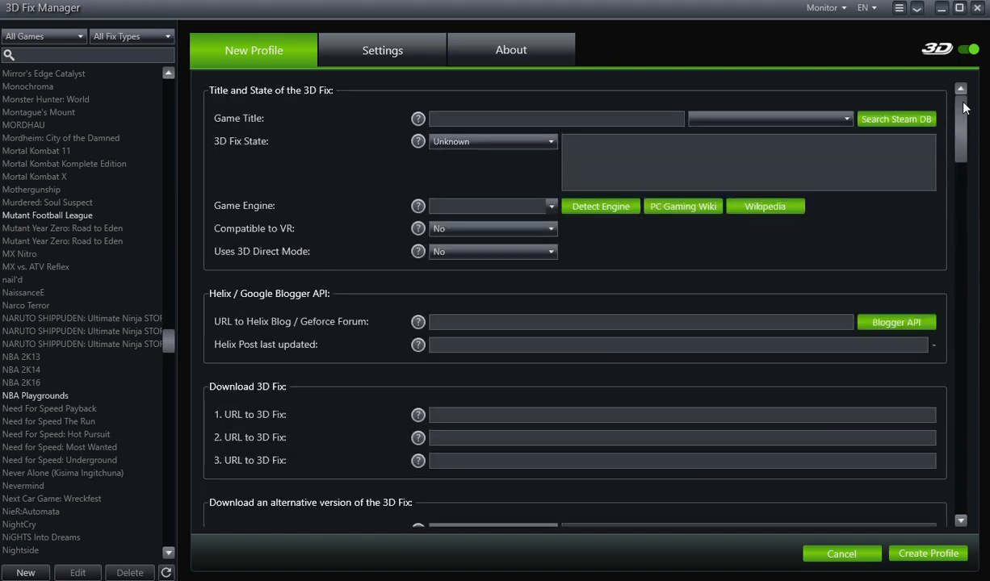
pyautogui.click(492, 118)
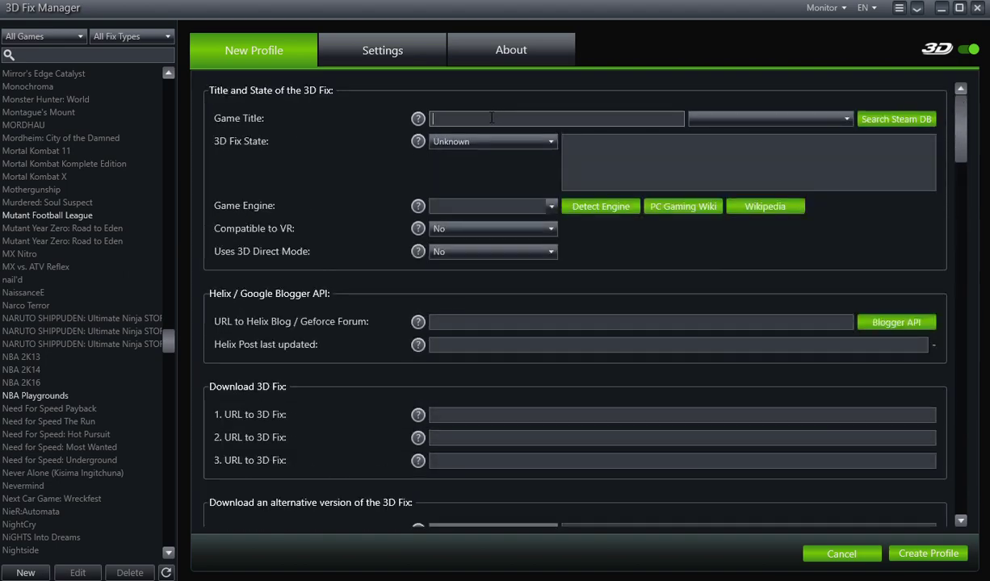
pyautogui.write('my friend pedro')
pyautogui.click(903, 121)
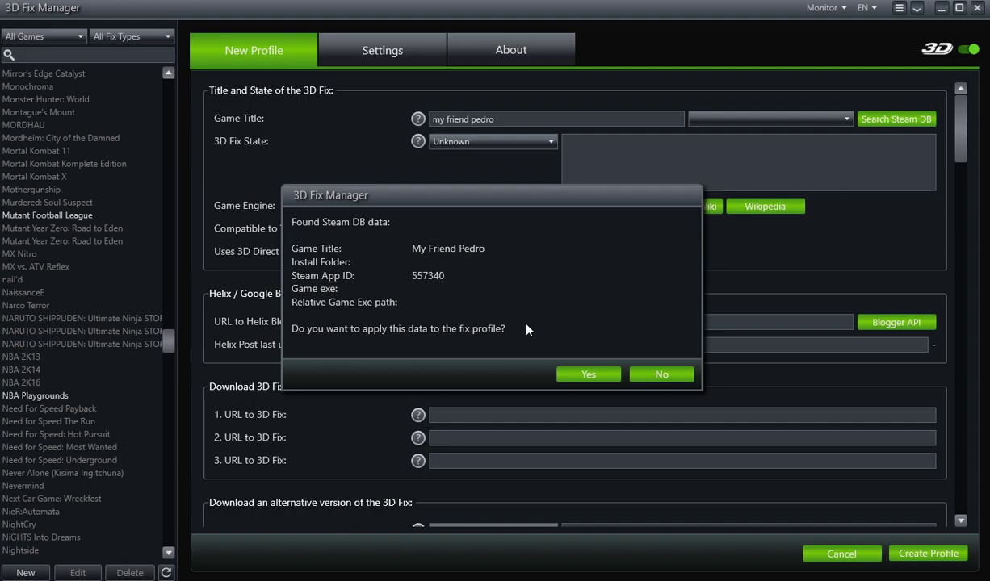
pyautogui.click(575, 380)
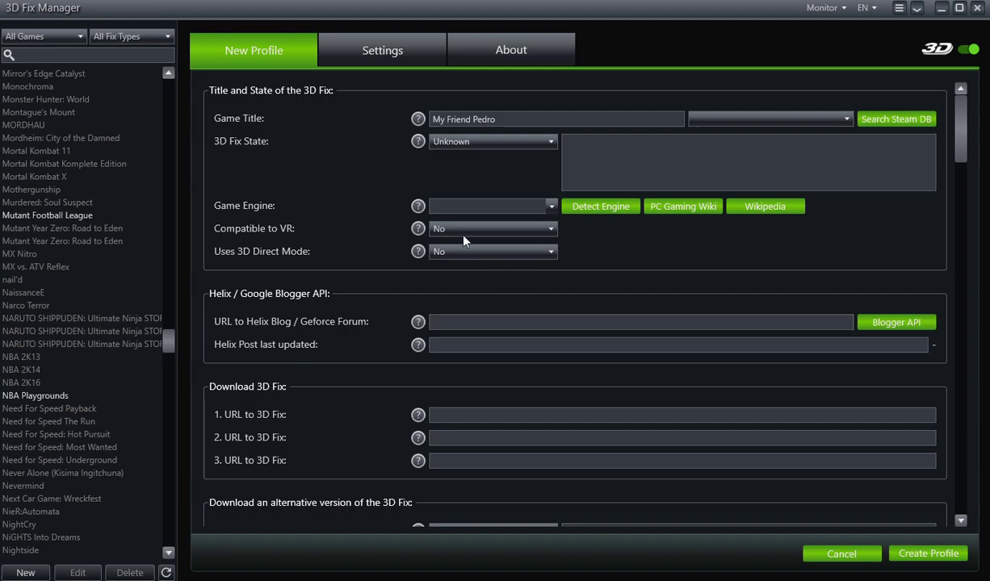
# Set the 3D fix state to "Works out of the box" and the game engine to Unity, adding its universal 3D fix
pyautogui.click(486, 145)
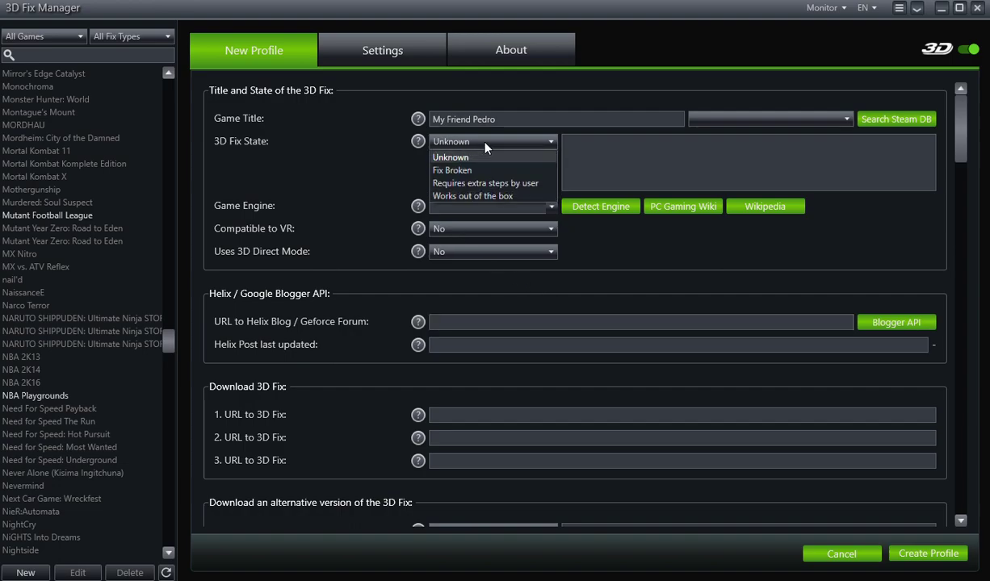
pyautogui.click(481, 196)
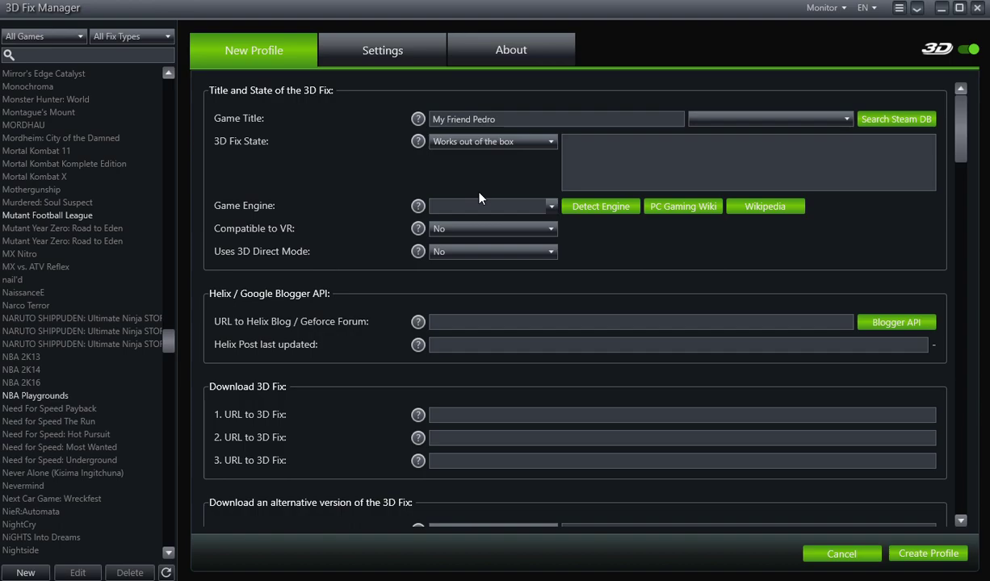
pyautogui.click(551, 207)
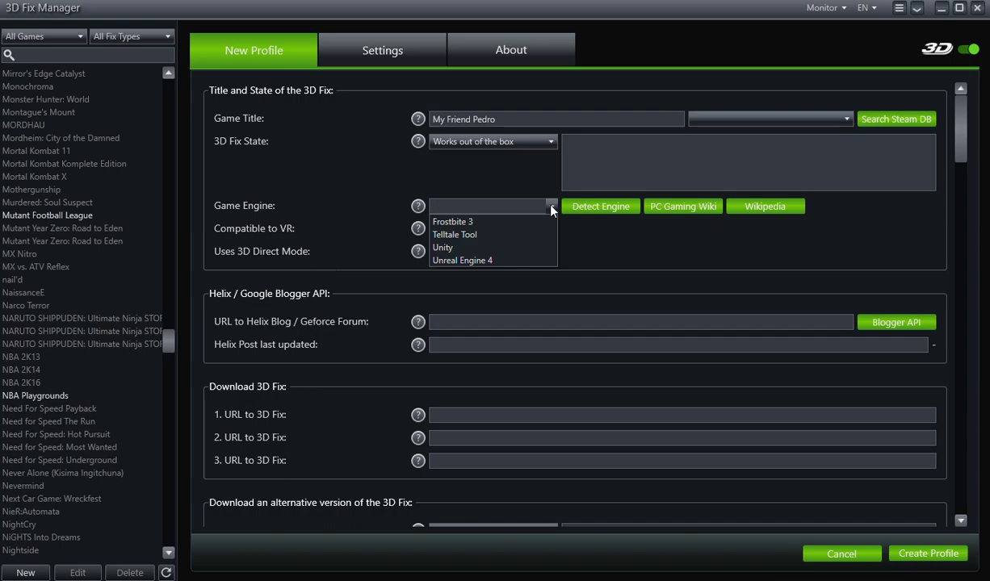
pyautogui.click(467, 247)
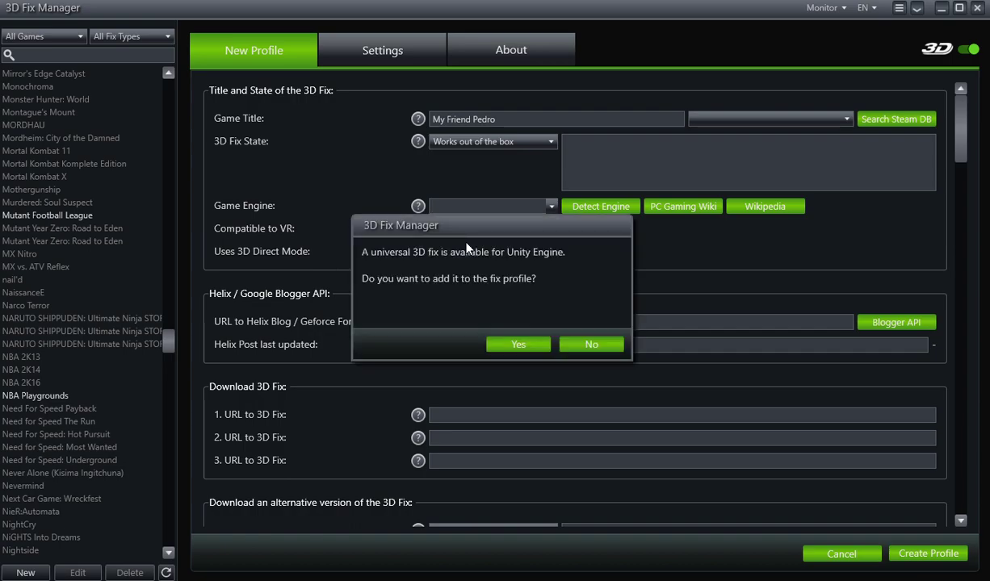
pyautogui.click(518, 345)
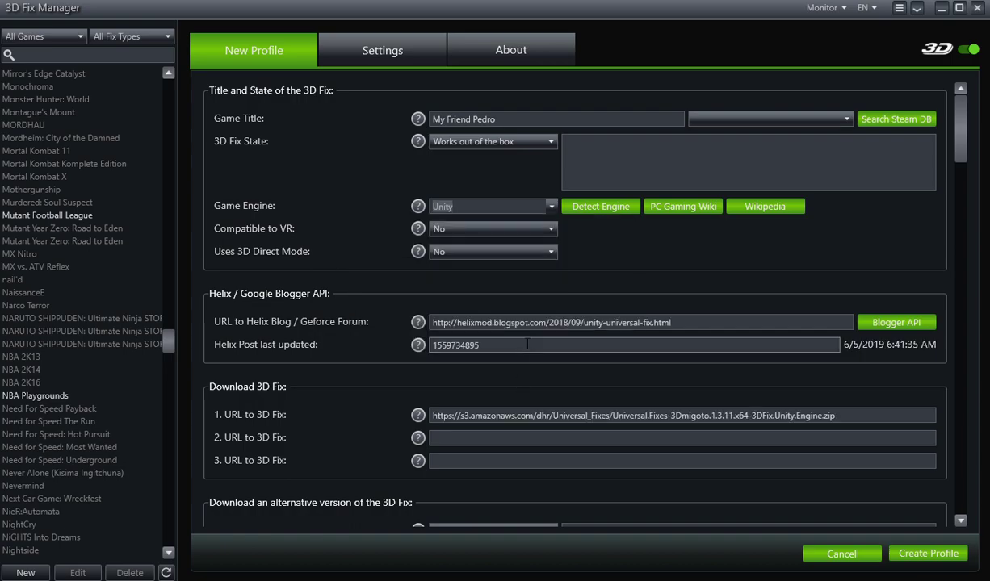
# Mark the new game profile as compatible with VR by setting that option to Yes
pyautogui.click(462, 234)
pyautogui.click(439, 243)
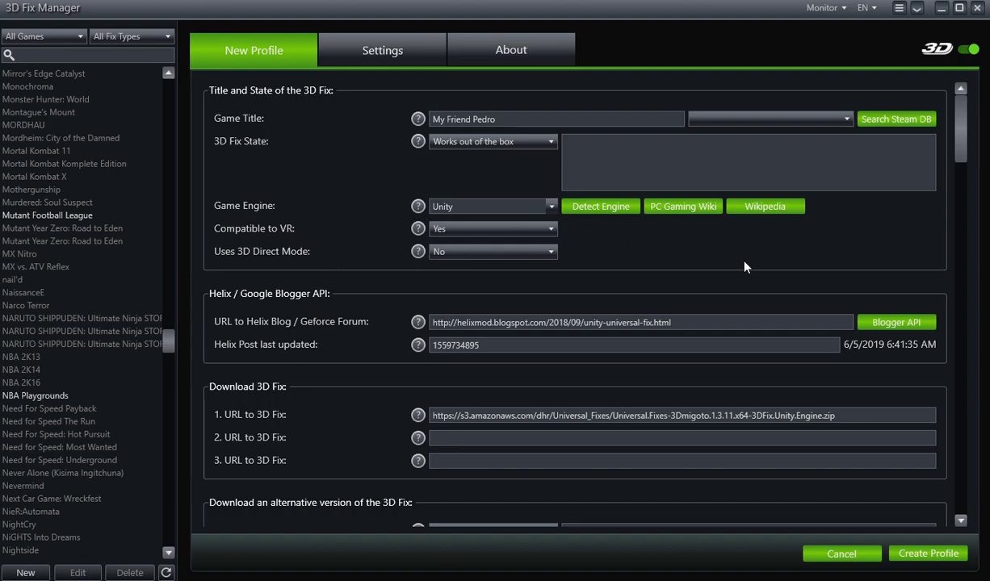
# Start choosing the game launcher executable and browse to the My Friend Pedro folder in SteamLibrary\steamapps\common on drive D
pyautogui.scroll(-5, 744, 267)
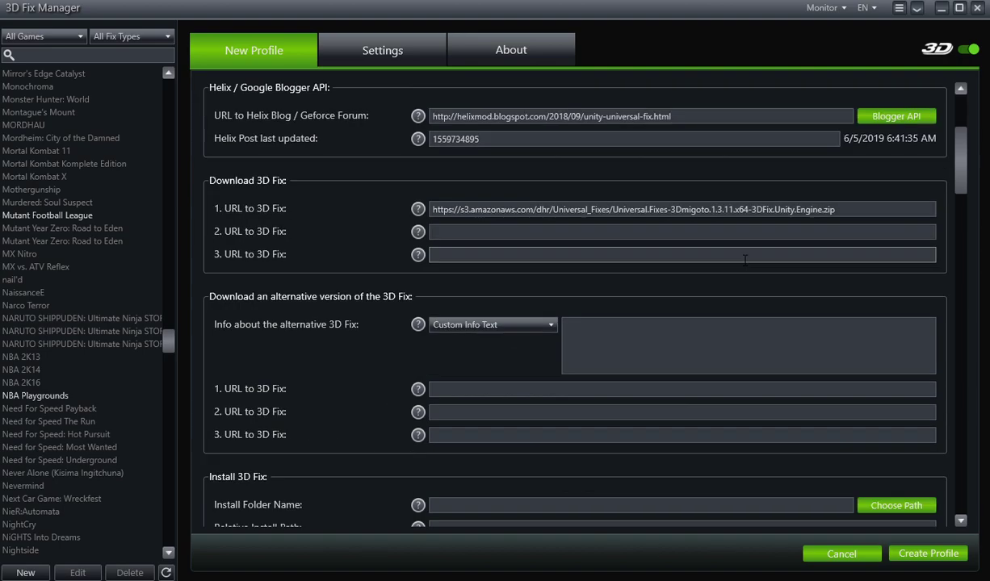
pyautogui.scroll(-2, 744, 259)
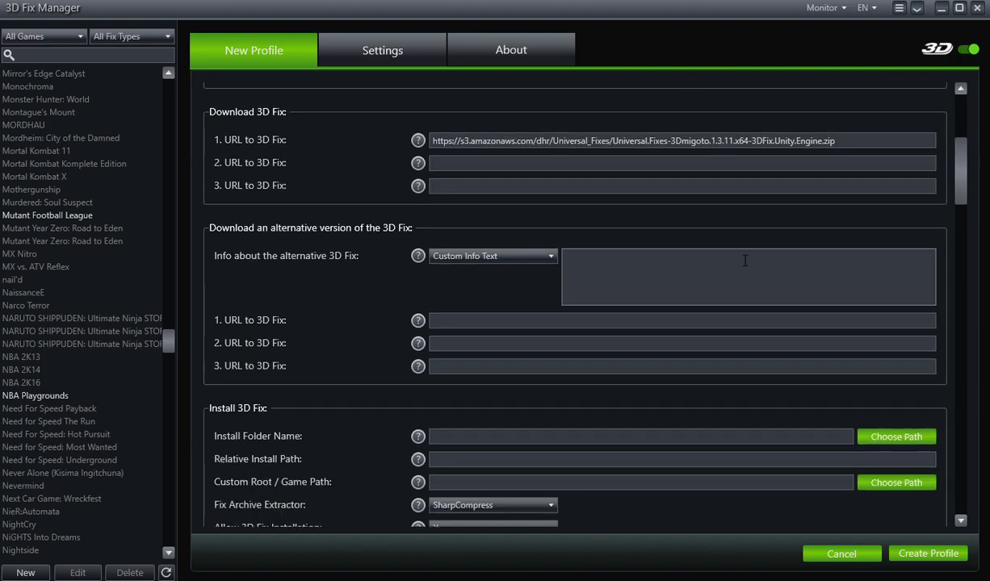
pyautogui.scroll(-3, 747, 339)
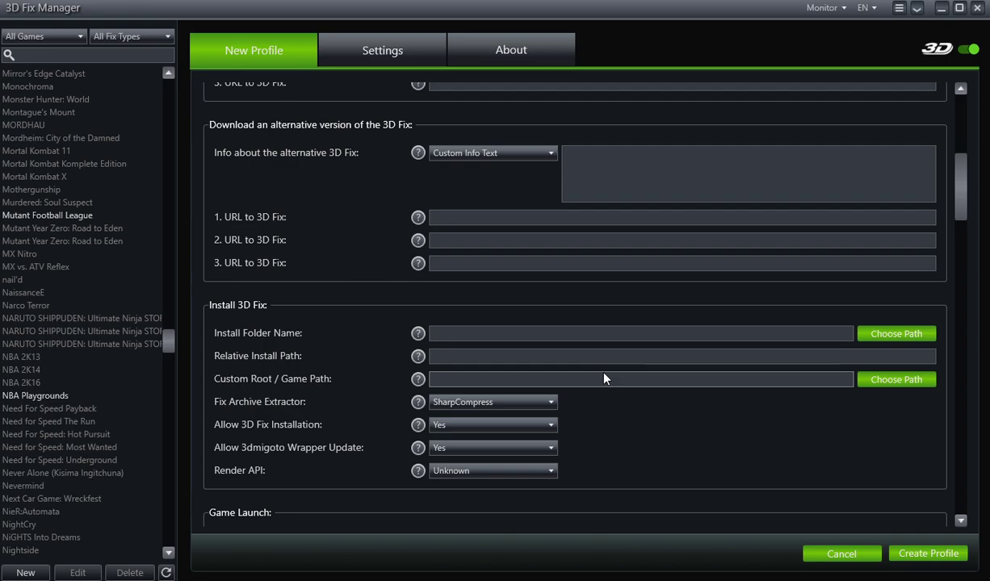
pyautogui.scroll(-3, 604, 378)
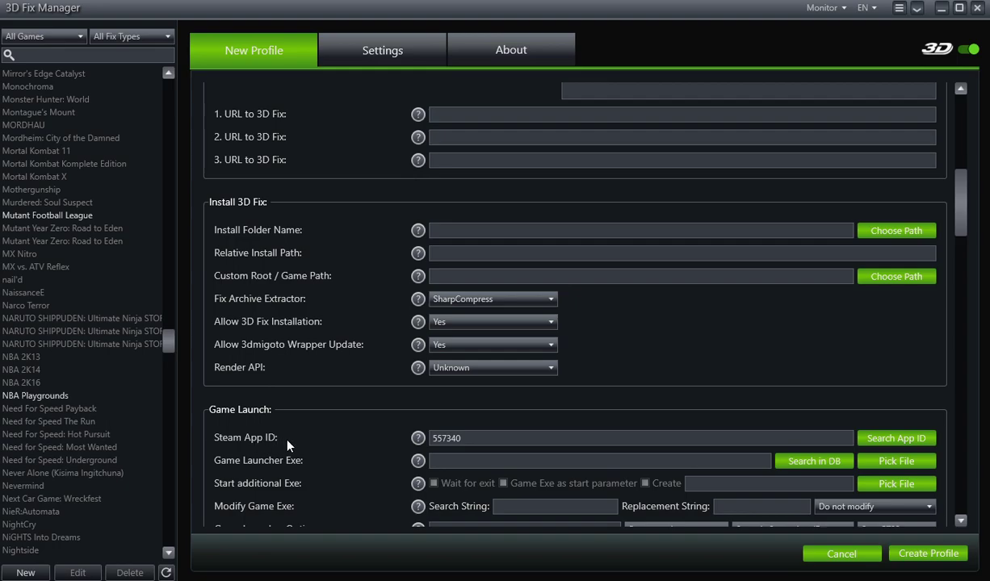
pyautogui.click(882, 464)
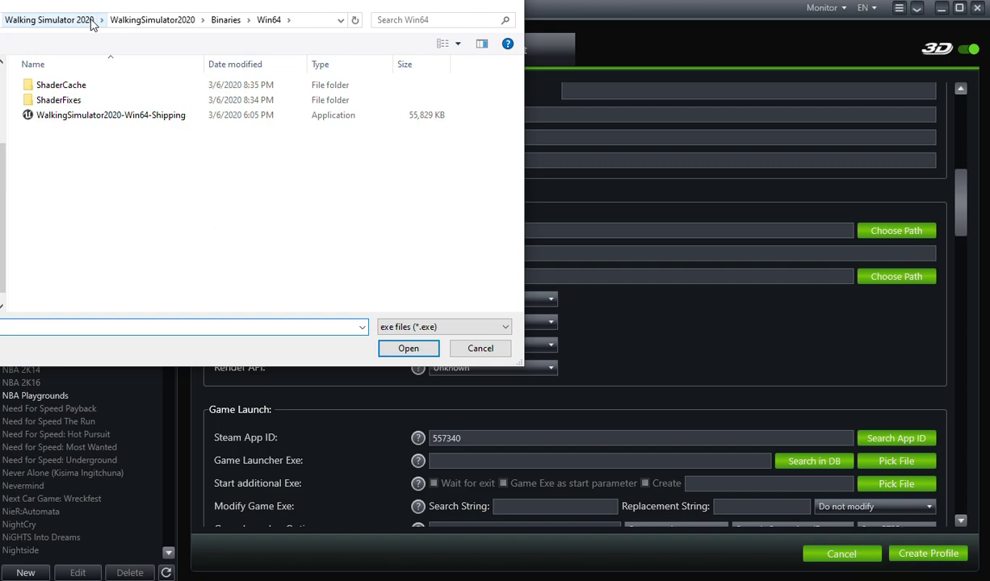
pyautogui.click(3, 19)
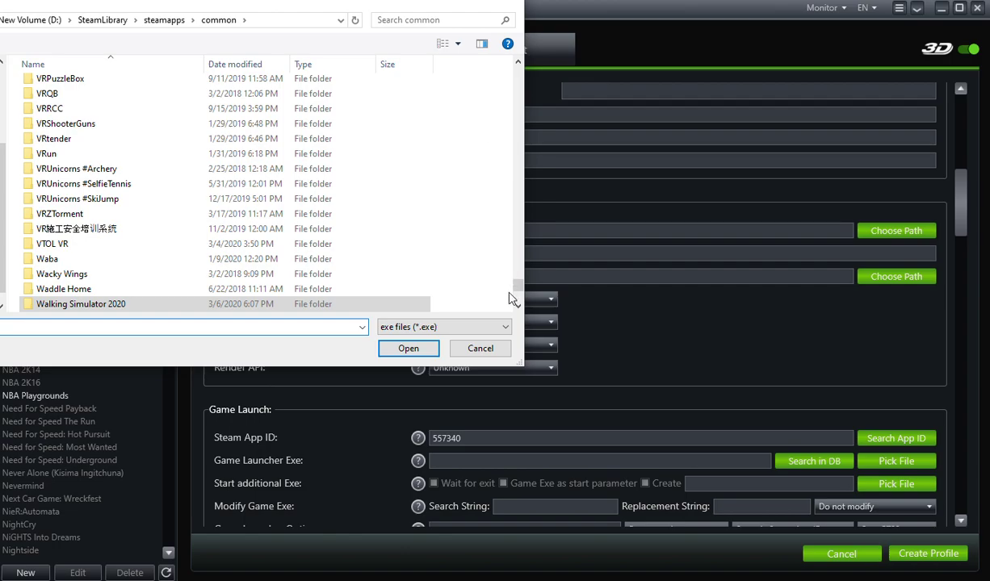
pyautogui.moveTo(517, 291); pyautogui.dragTo(521, 244)
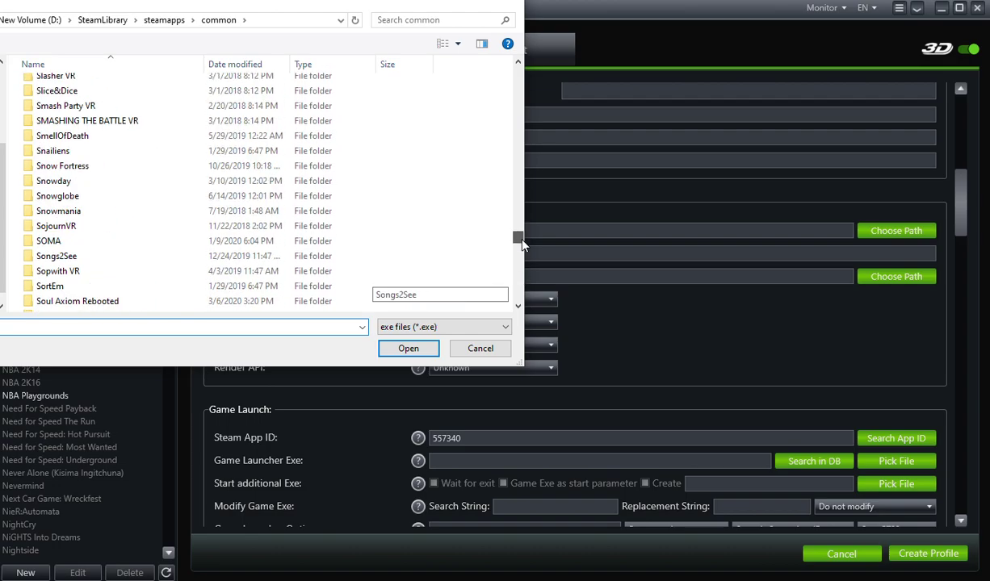
pyautogui.moveTo(520, 244); pyautogui.dragTo(541, 205)
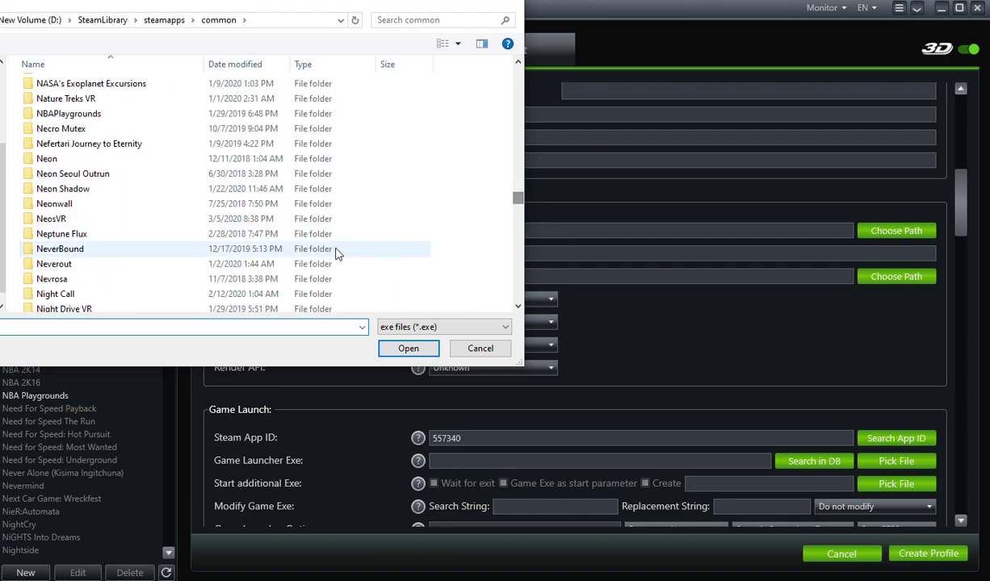
pyautogui.scroll(2, 338, 254)
pyautogui.scroll(2, 338, 254)
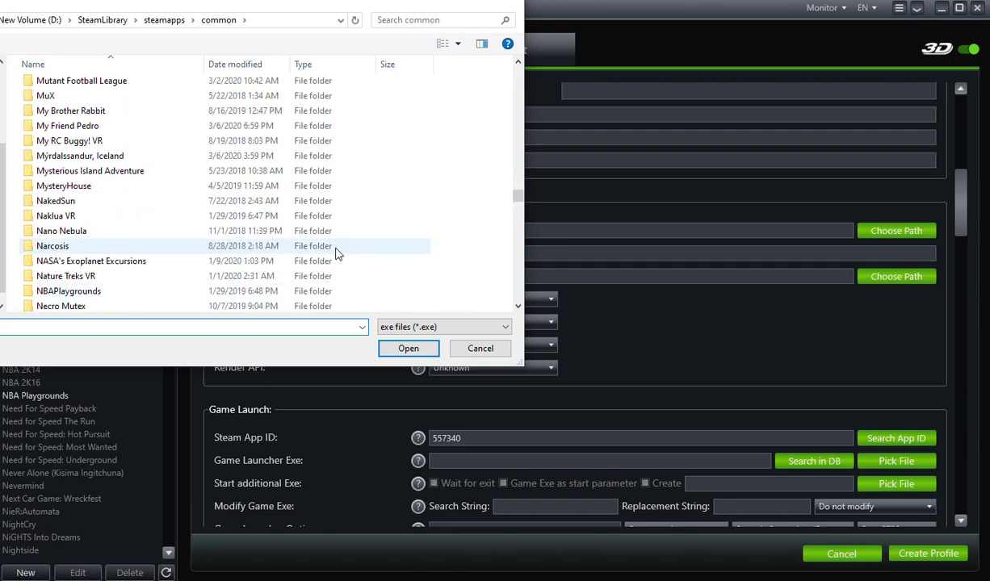
pyautogui.click(206, 128)
pyautogui.doubleClick(206, 129)
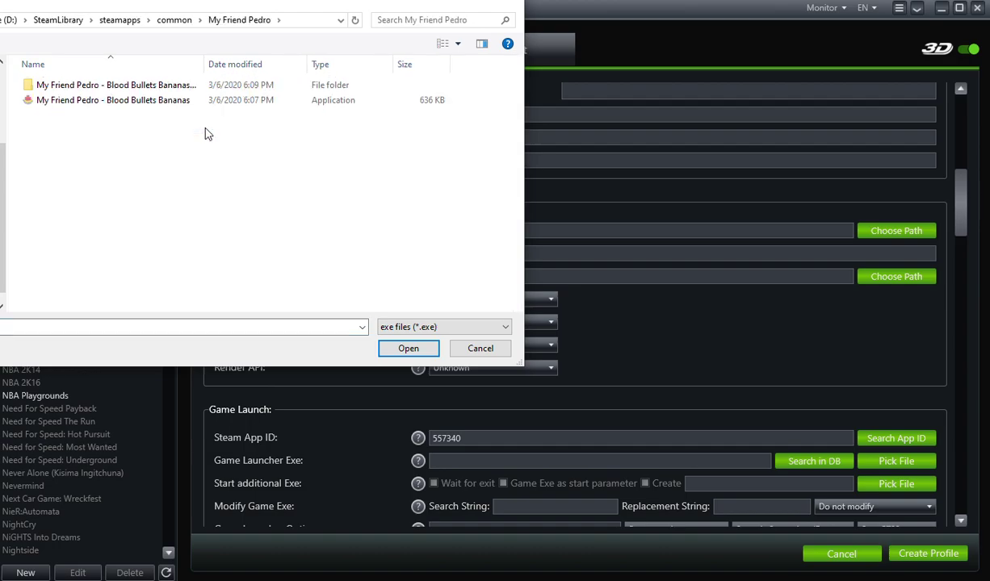
# Copy the folder name My Friend Pedro from the path and choose "My Friend Pedro - Blood Bullets Bananas" as the launcher executable
pyautogui.click(295, 22)
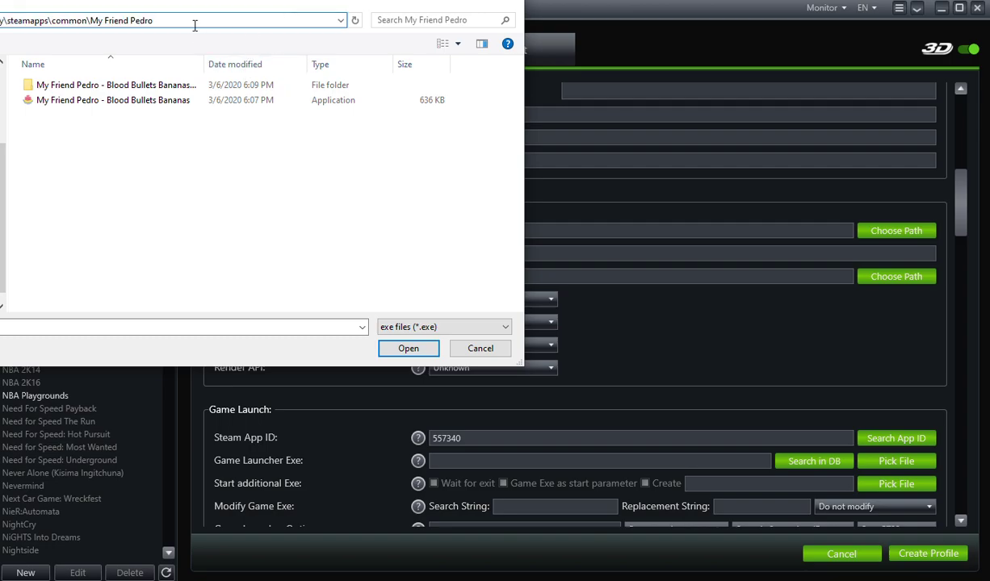
pyautogui.moveTo(195, 22); pyautogui.dragTo(90, 22)
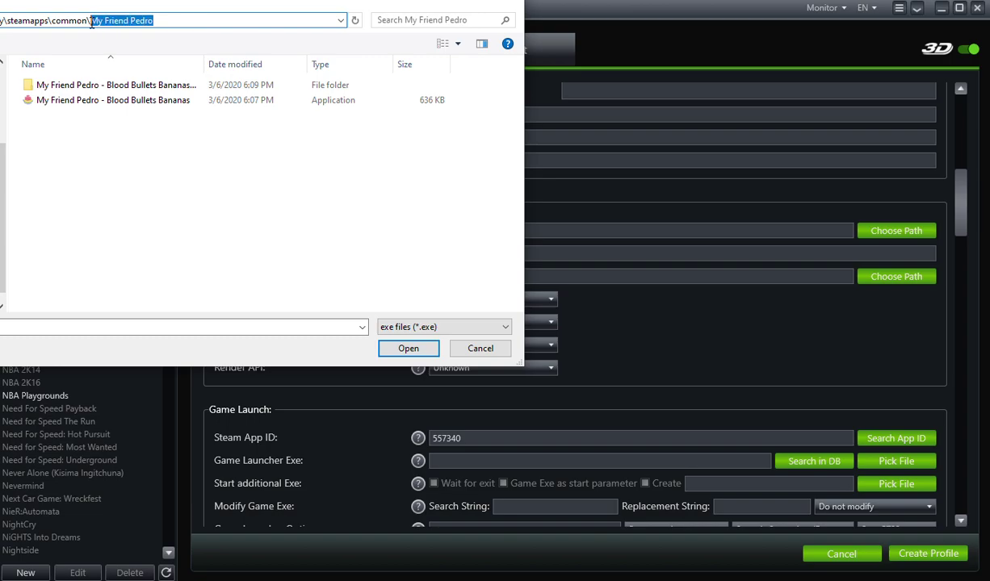
pyautogui.doubleClick(145, 102)
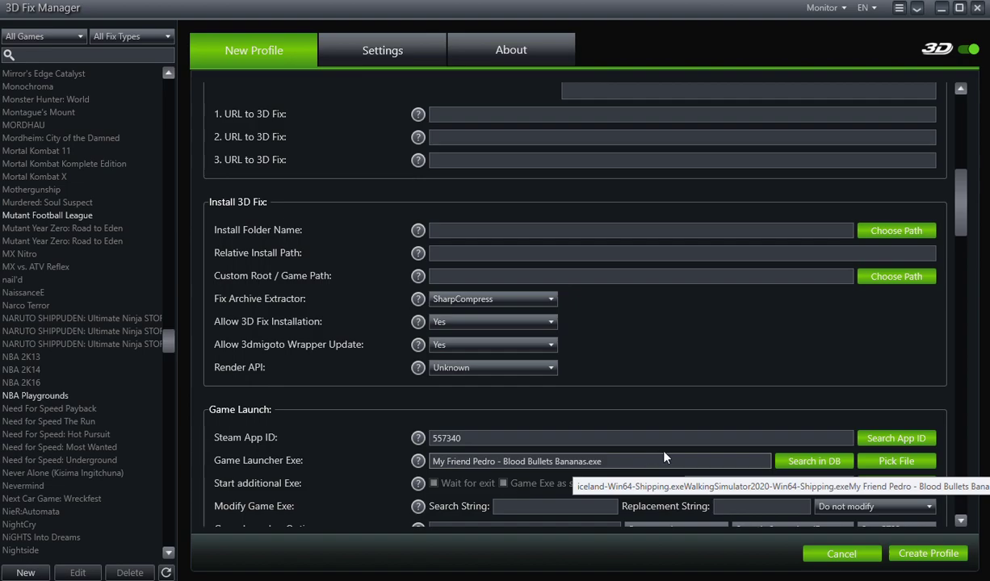
# Enter "My Friend Pedro" as the install folder name, then create the fix profile and acknowledge its creation
pyautogui.scroll(5, 709, 401)
pyautogui.scroll(2, 709, 400)
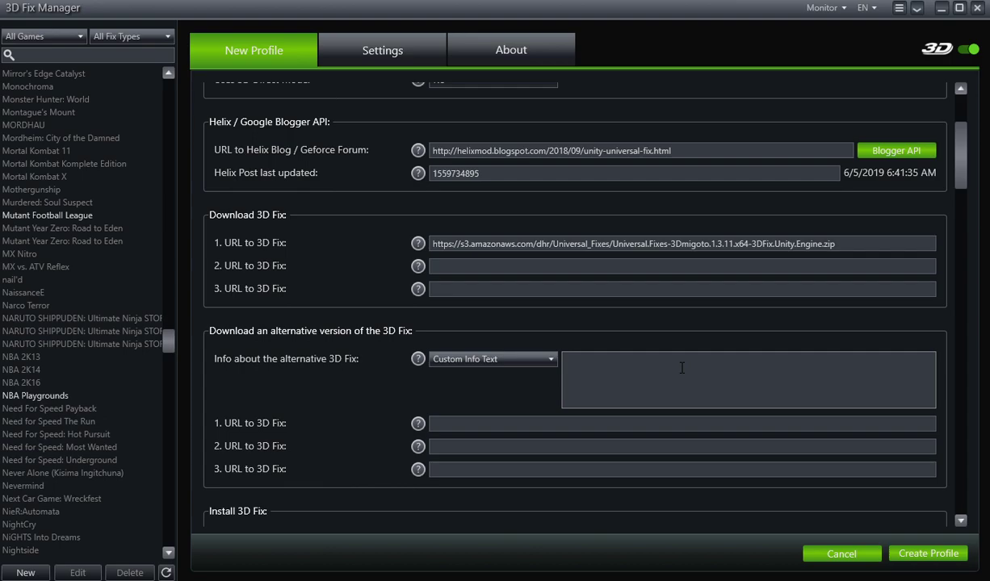
pyautogui.moveTo(961, 169); pyautogui.dragTo(978, 193)
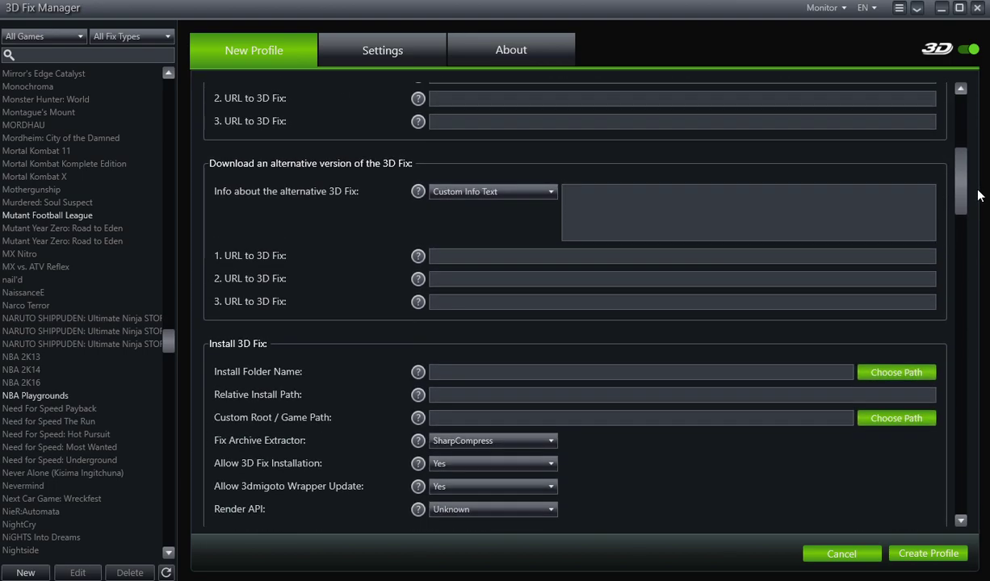
pyautogui.scroll(-3, 790, 246)
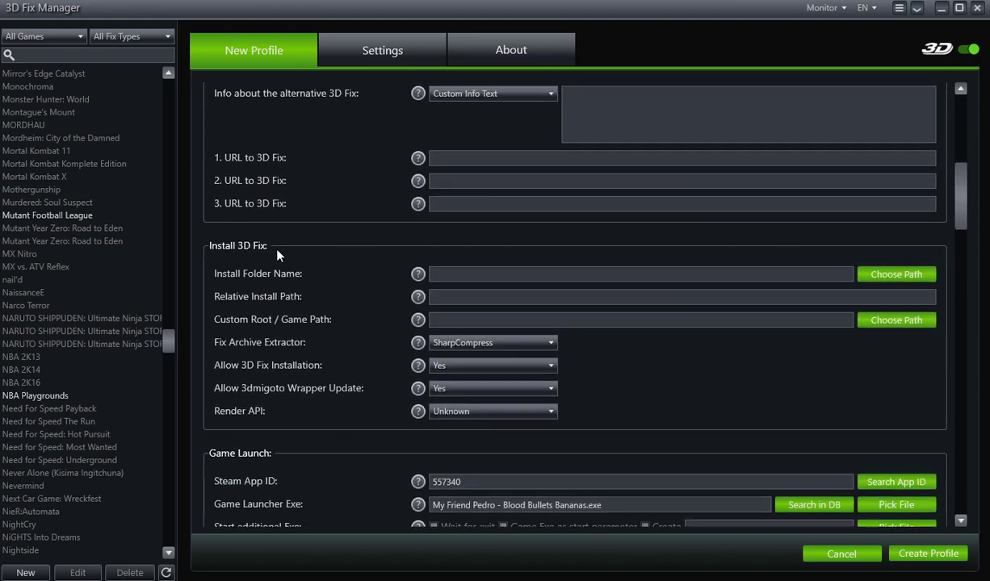
pyautogui.click(488, 274)
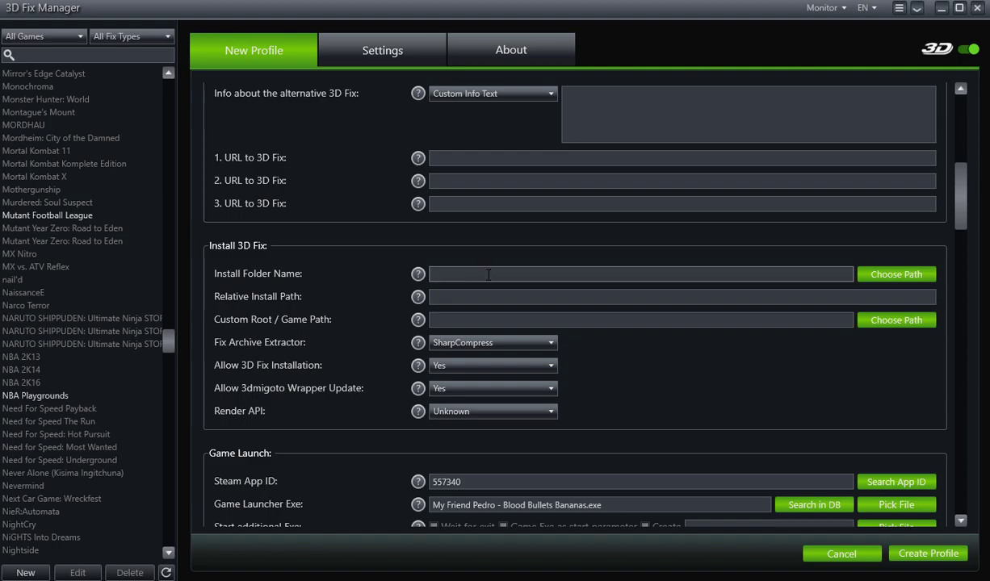
pyautogui.write('My Friend Pedro')
pyautogui.moveTo(960, 206); pyautogui.dragTo(950, 506)
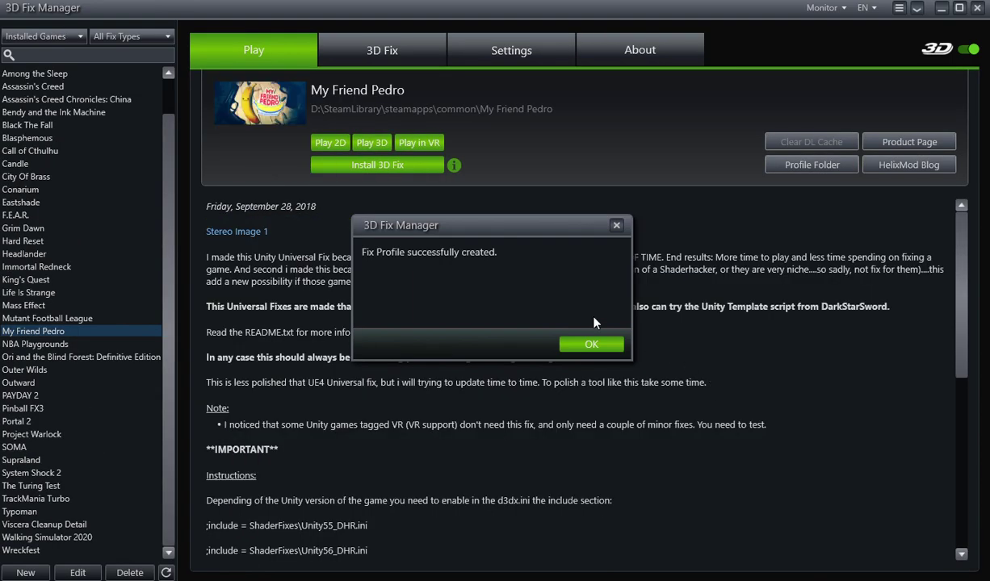
pyautogui.click(590, 346)
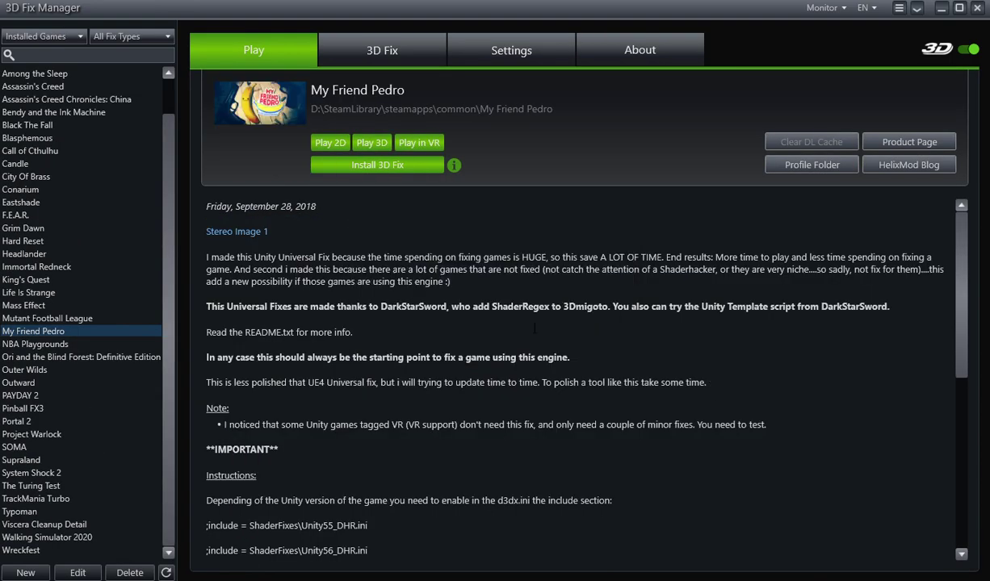
# Install the 3D fix for My Friend Pedro and accept updating 3dmigoto to the latest version
pyautogui.click(384, 169)
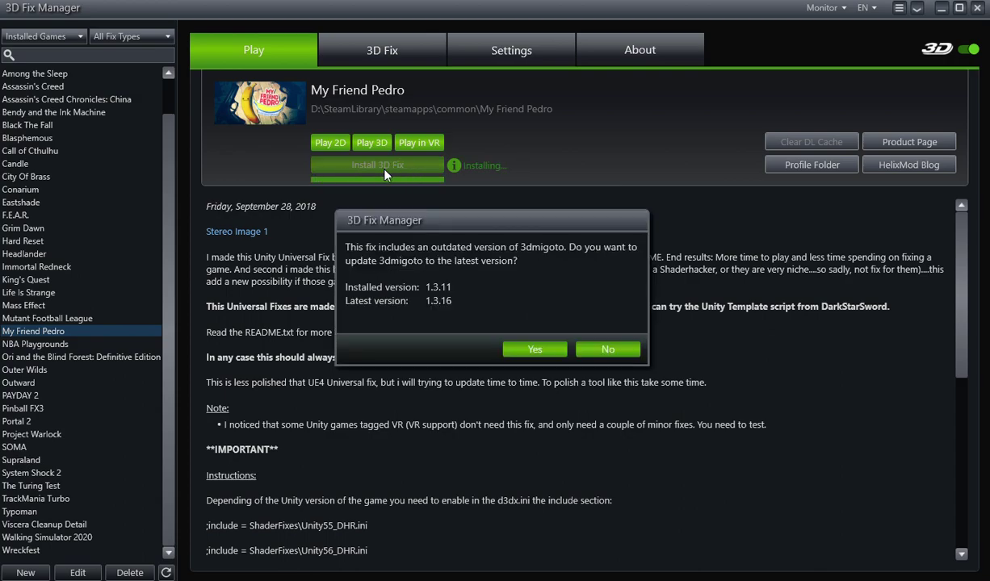
pyautogui.click(525, 349)
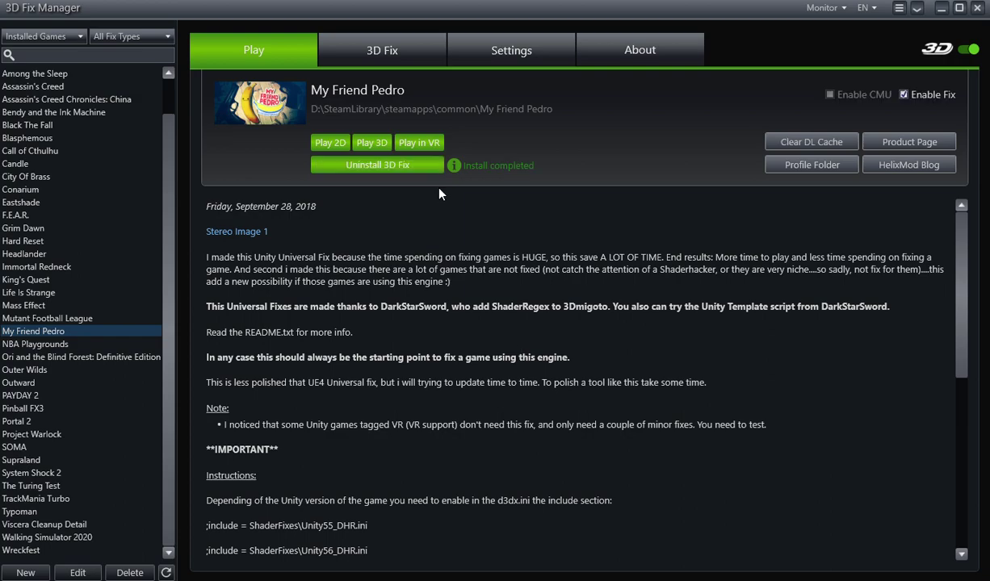